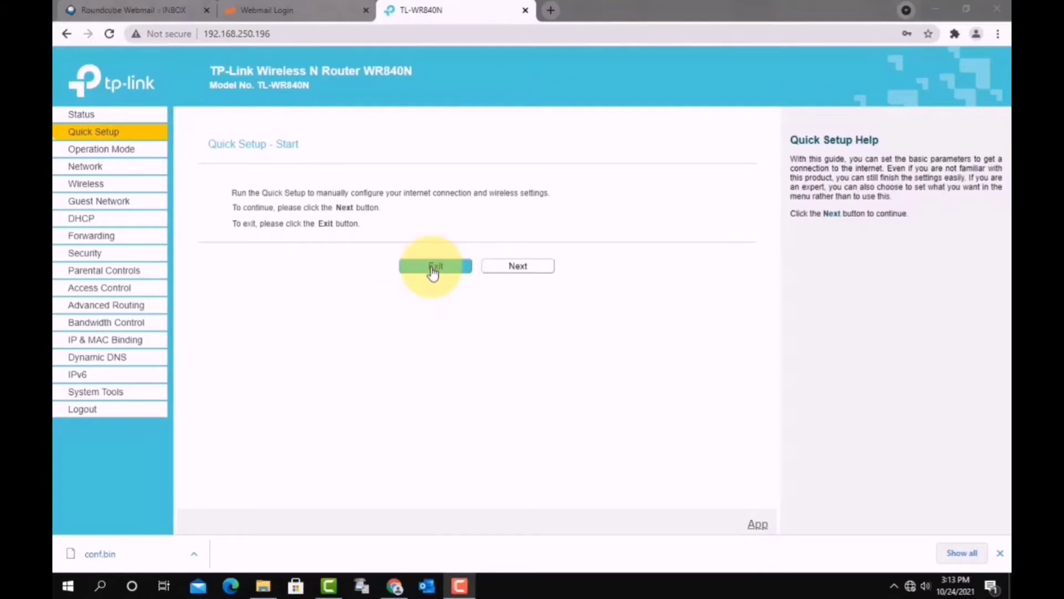
# - Select WISP as the Quick Setup operation mode and continue to WAN Connection Type
pyautogui.click(492, 271)
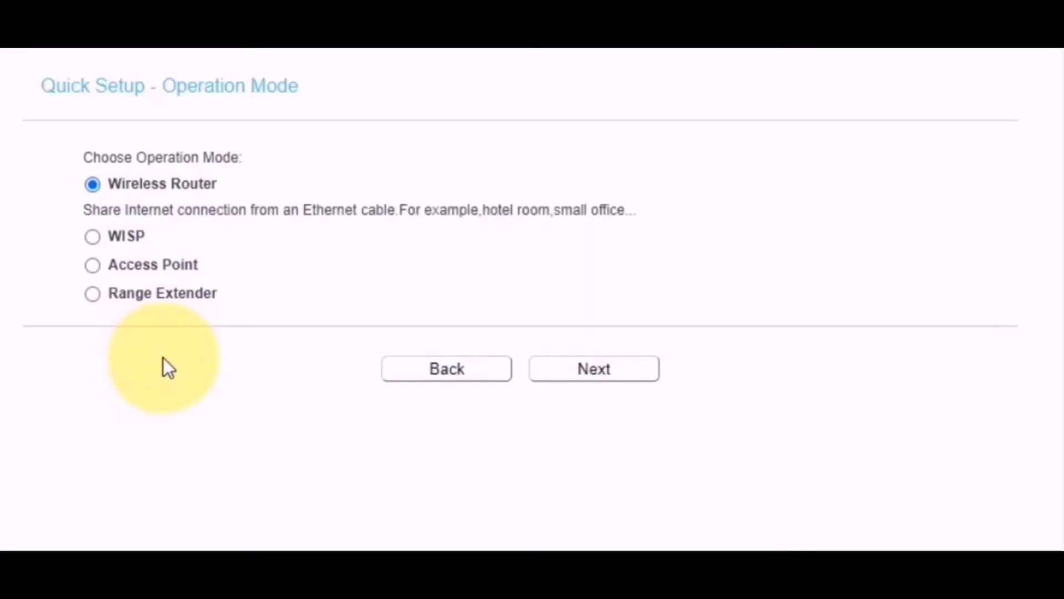
pyautogui.click(90, 238)
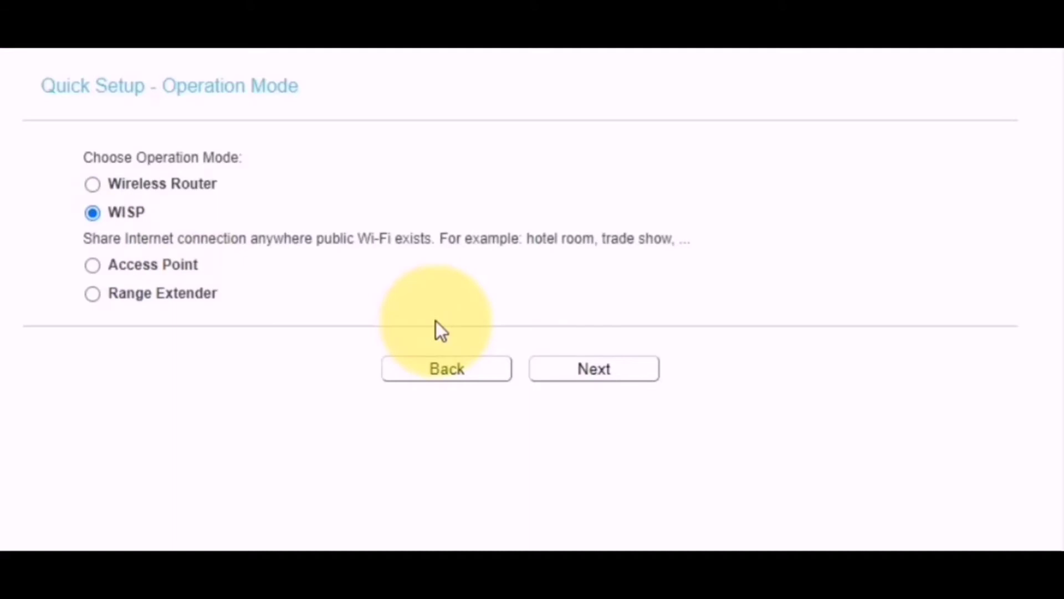
pyautogui.click(610, 374)
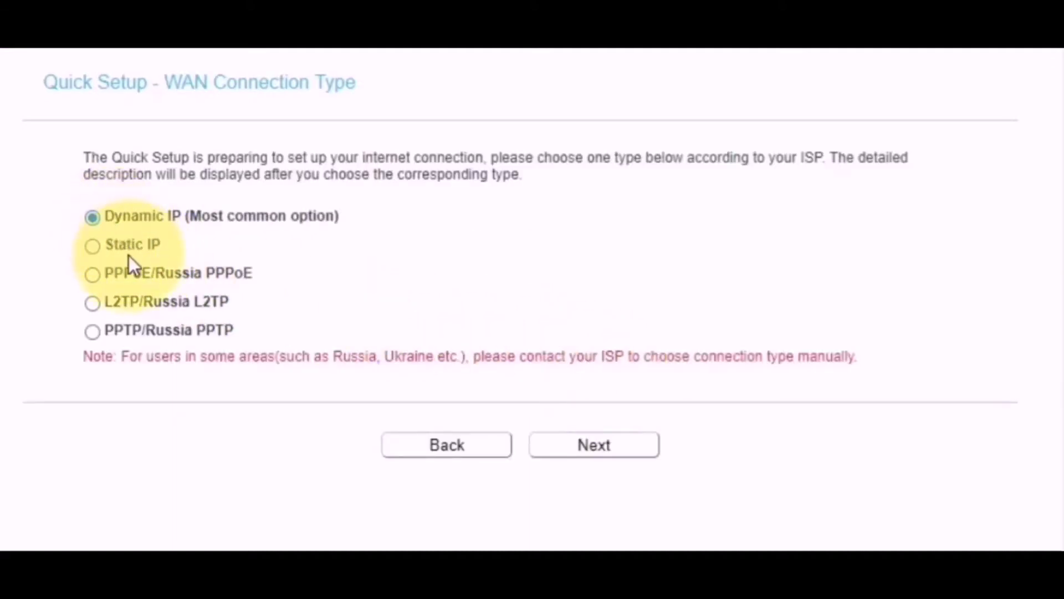
# - Compare Static IP, PPPoE, L2TP and PPTP, then keep Dynamic IP and continue to the site survey
pyautogui.click(92, 246)
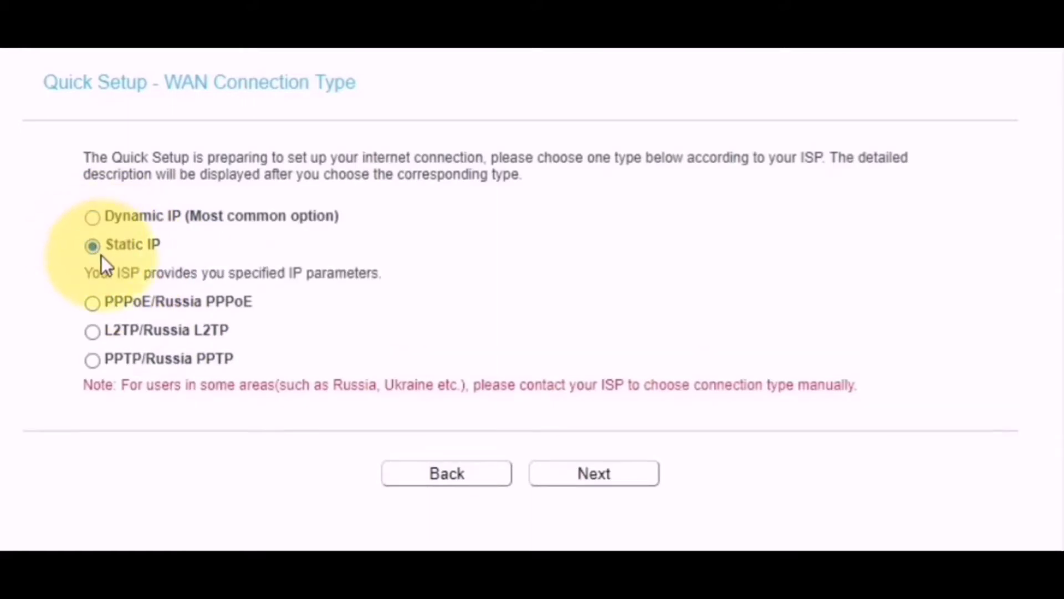
pyautogui.click(93, 304)
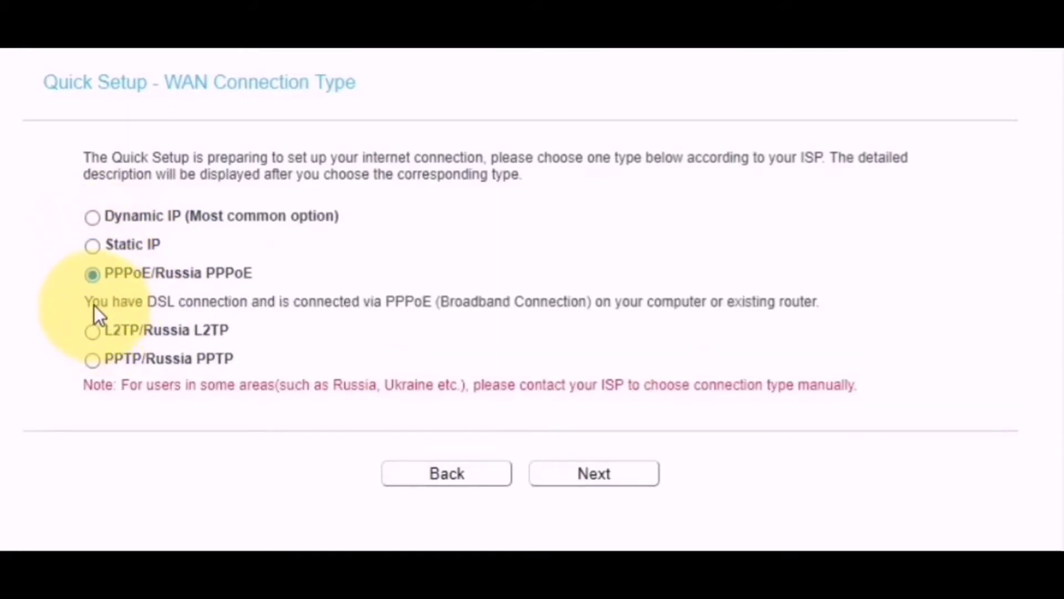
pyautogui.click(95, 335)
pyautogui.click(96, 386)
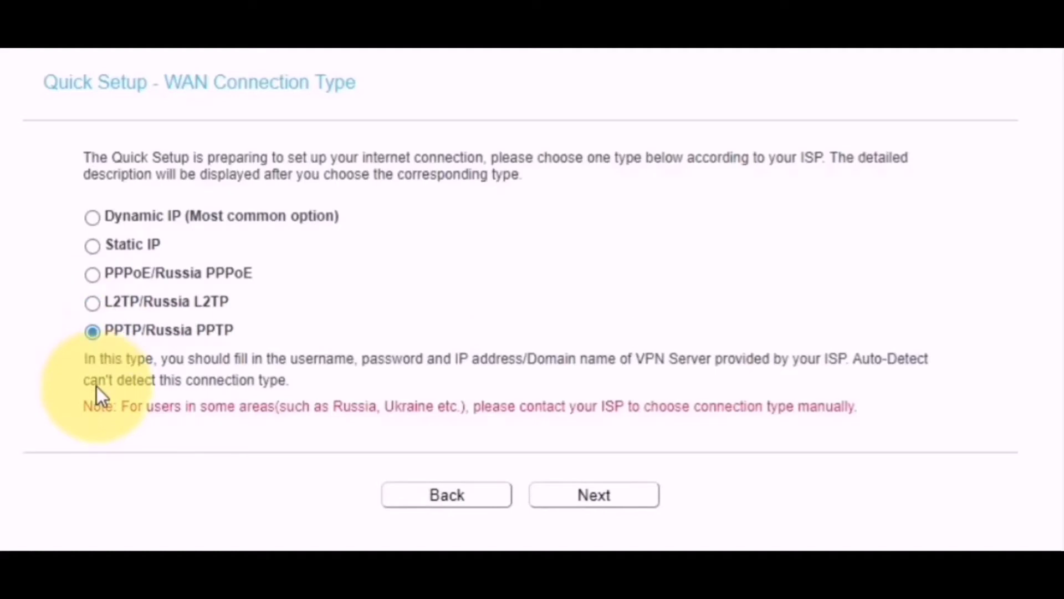
pyautogui.click(93, 217)
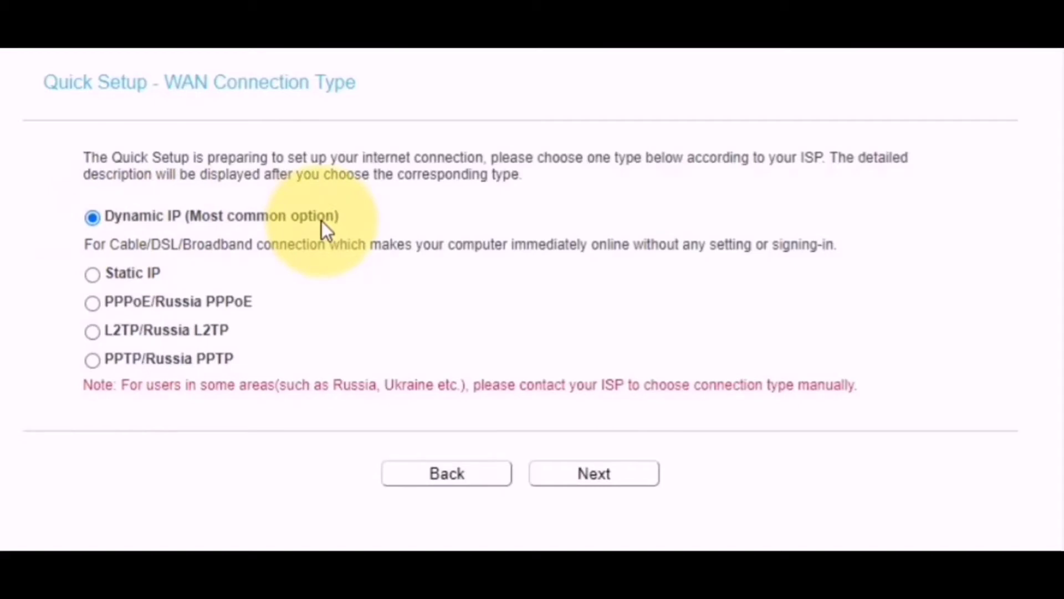
pyautogui.click(573, 476)
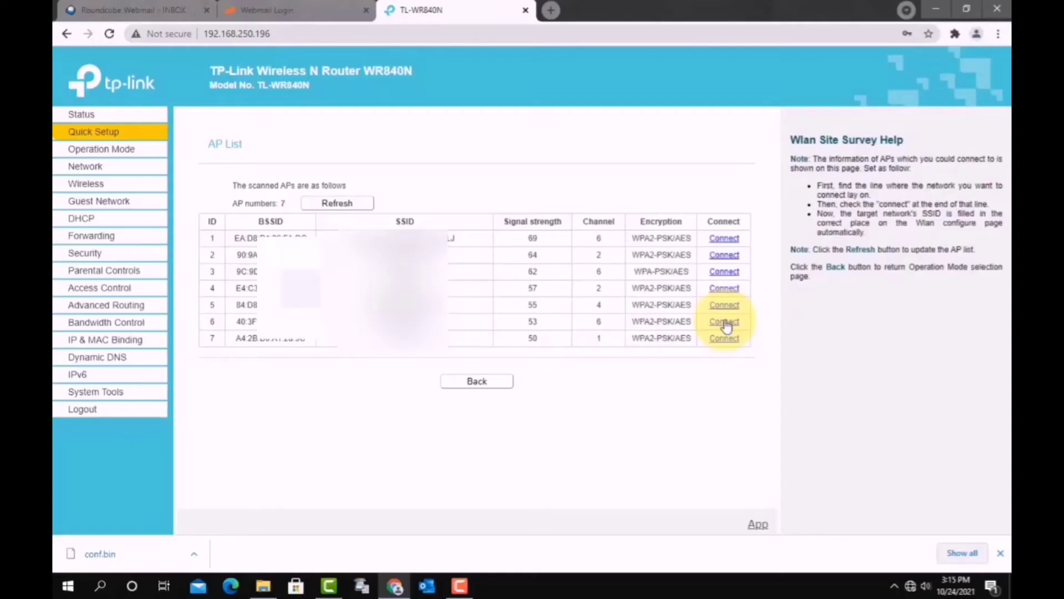
# - Connect to the sixth access point in the scanned AP List
pyautogui.click(725, 322)
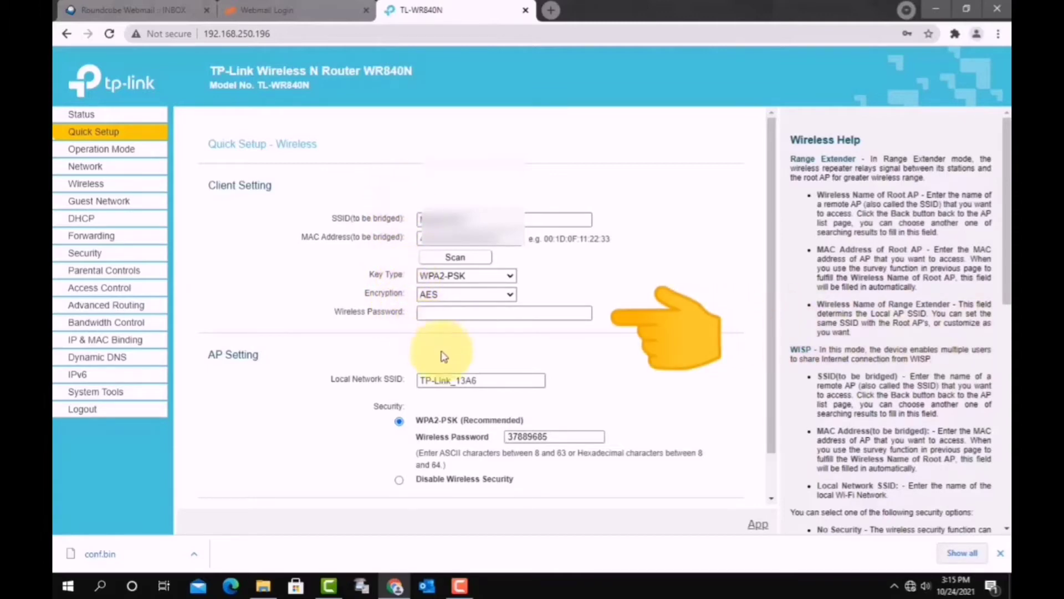
pyautogui.moveTo(486, 382); pyautogui.dragTo(404, 384)
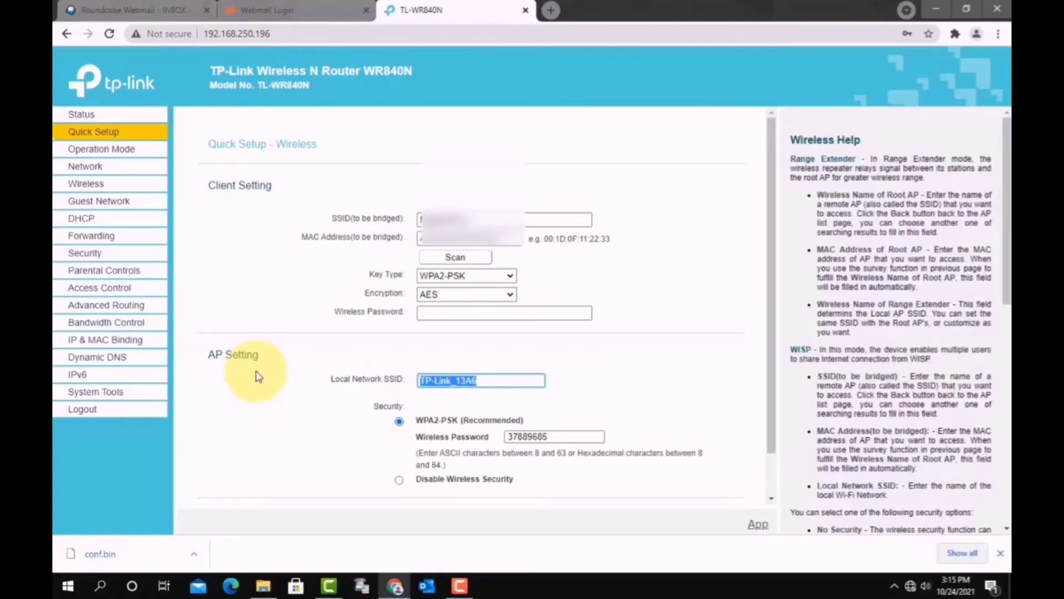
pyautogui.click(256, 375)
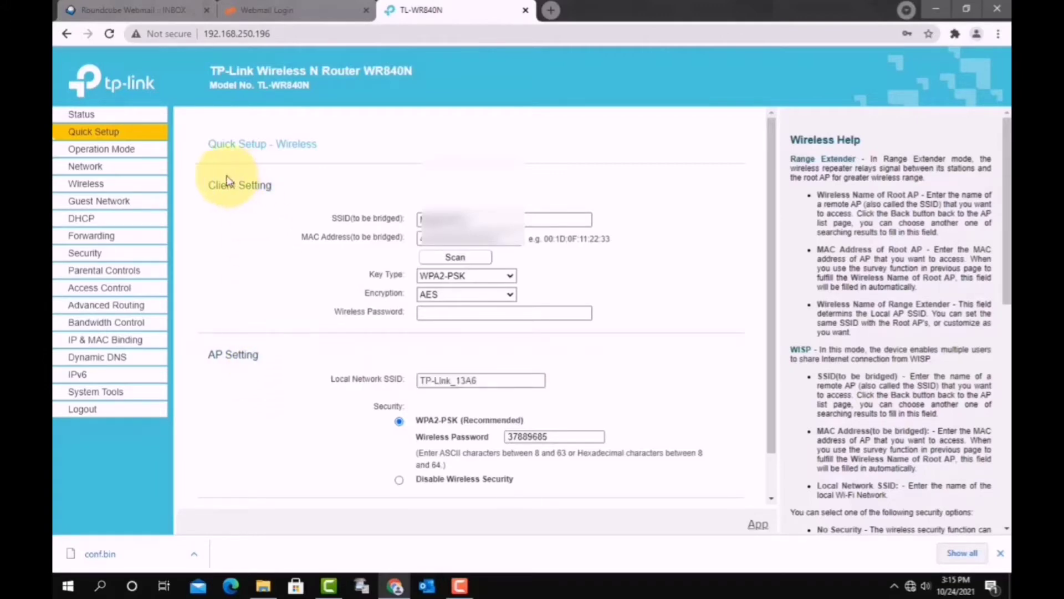
pyautogui.moveTo(208, 185); pyautogui.dragTo(279, 194)
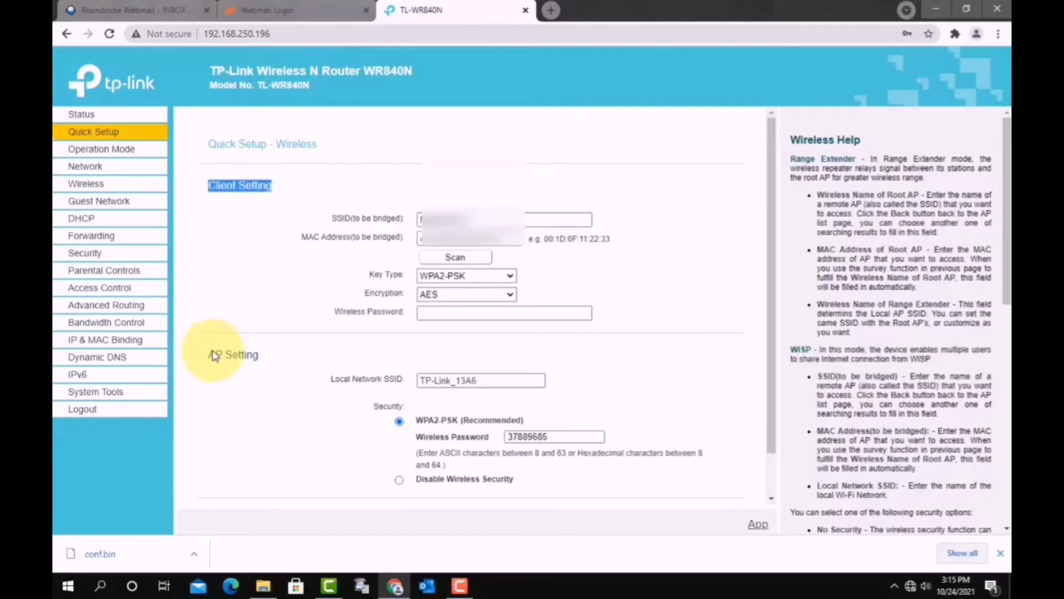
pyautogui.moveTo(209, 354); pyautogui.dragTo(256, 355)
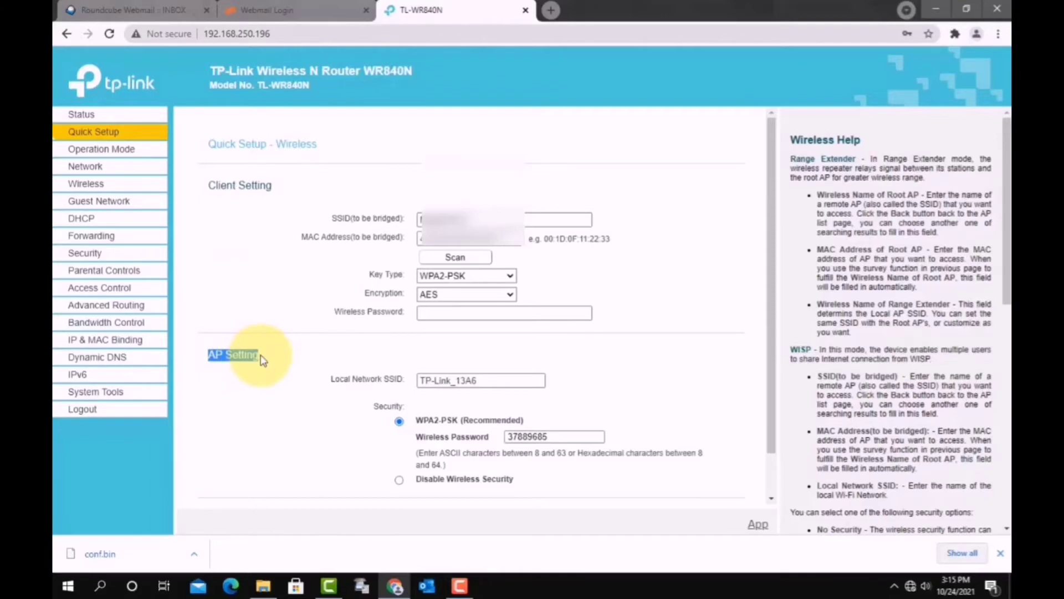
pyautogui.click(283, 380)
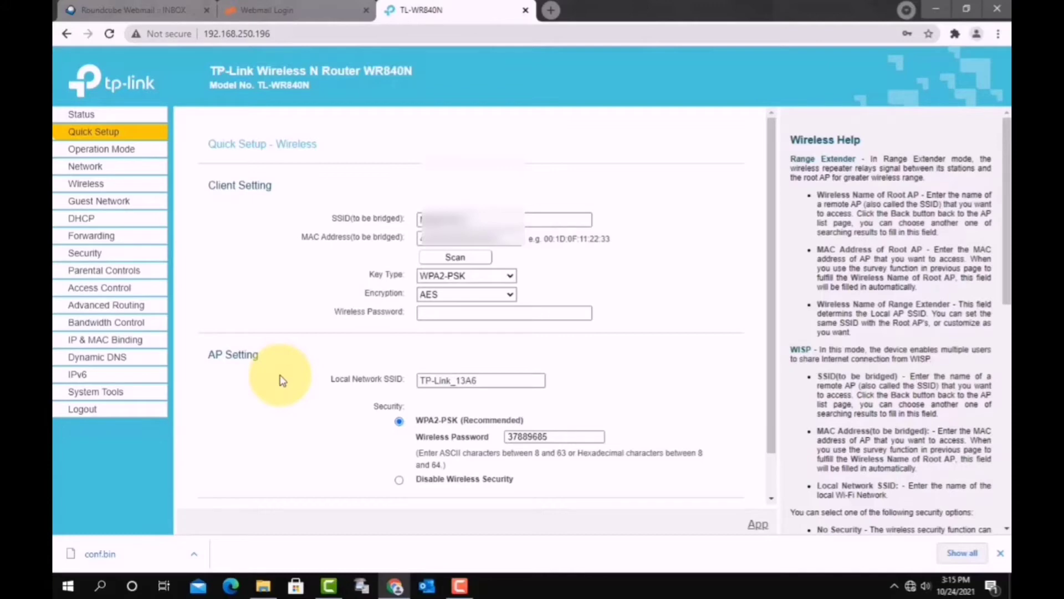
pyautogui.moveTo(498, 381); pyautogui.dragTo(395, 384)
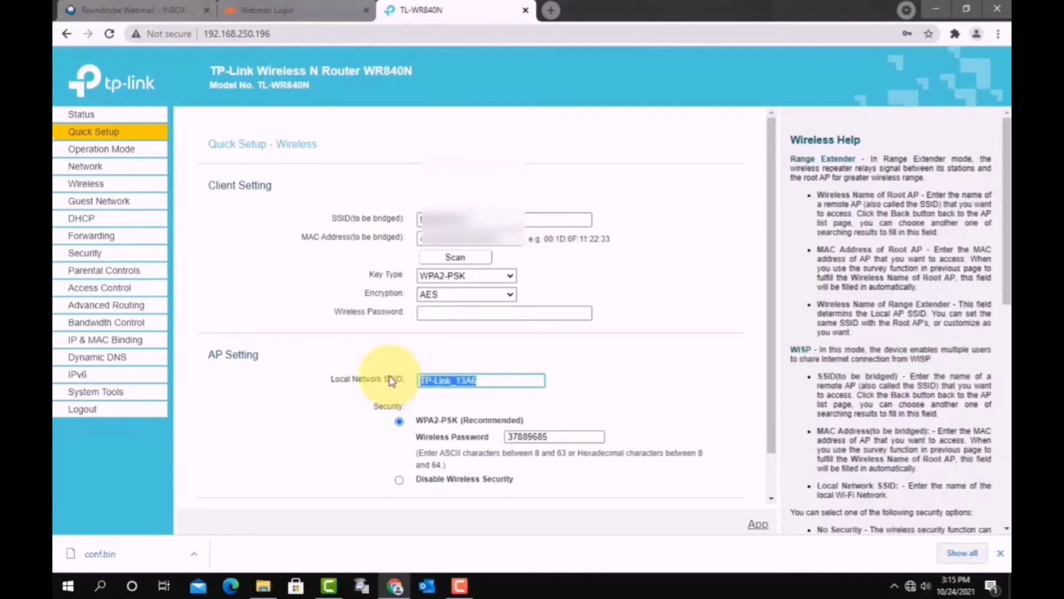
# - Replace the local network SSID TP-Link_13A6 with Router-2
pyautogui.press('BackSpace')
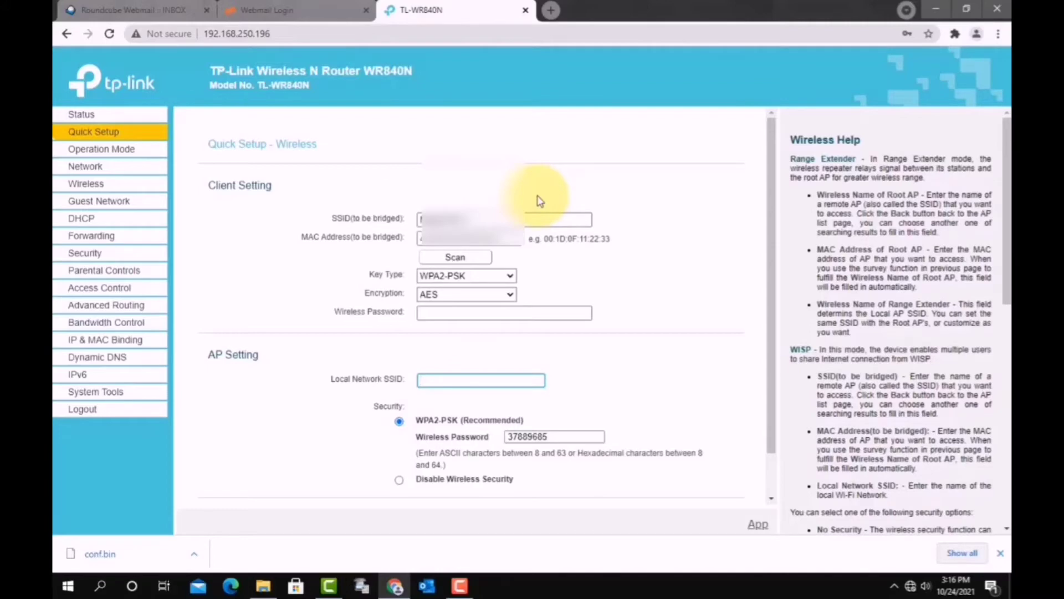
pyautogui.write('Router')
pyautogui.write('-2')
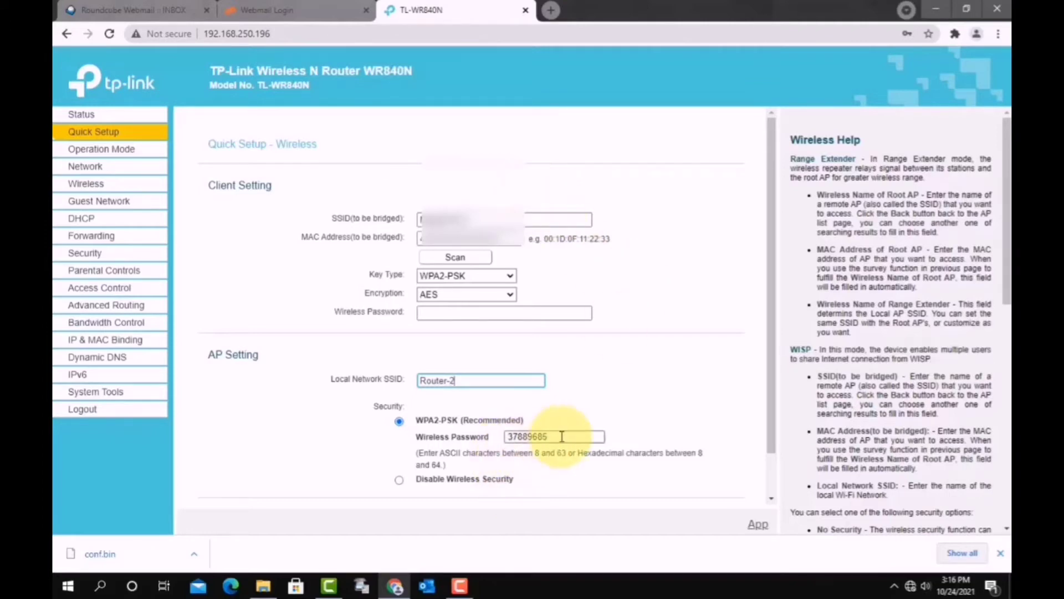
pyautogui.moveTo(552, 436); pyautogui.dragTo(491, 436)
pyautogui.hotkey('ctrl', 'c')
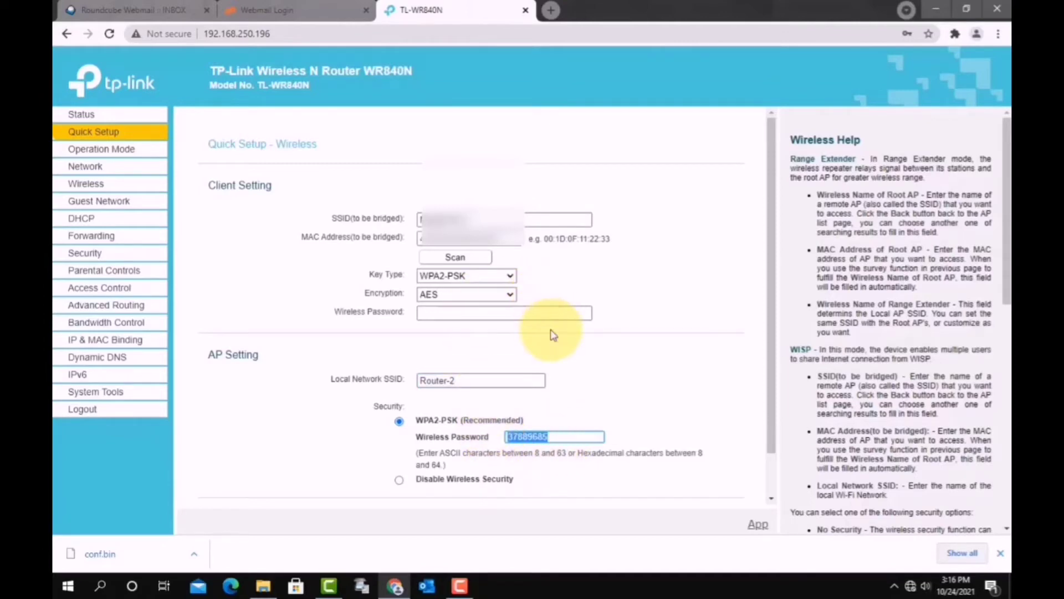
# - Paste the root network's password into Client Setting and give Router-2 a new autofilled password
pyautogui.click(477, 313)
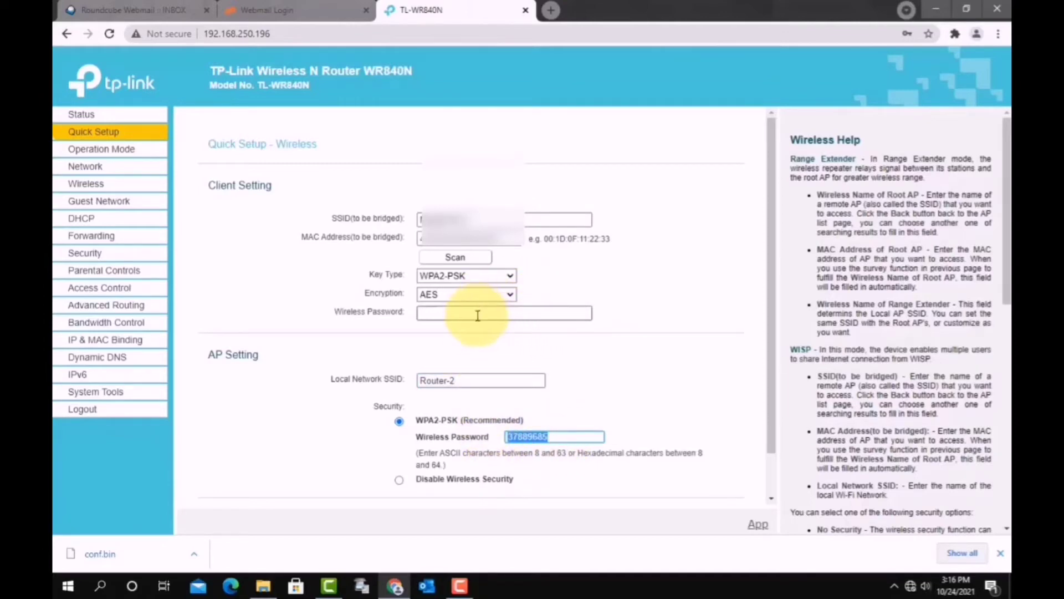
pyautogui.hotkey('ctrl', 'v')
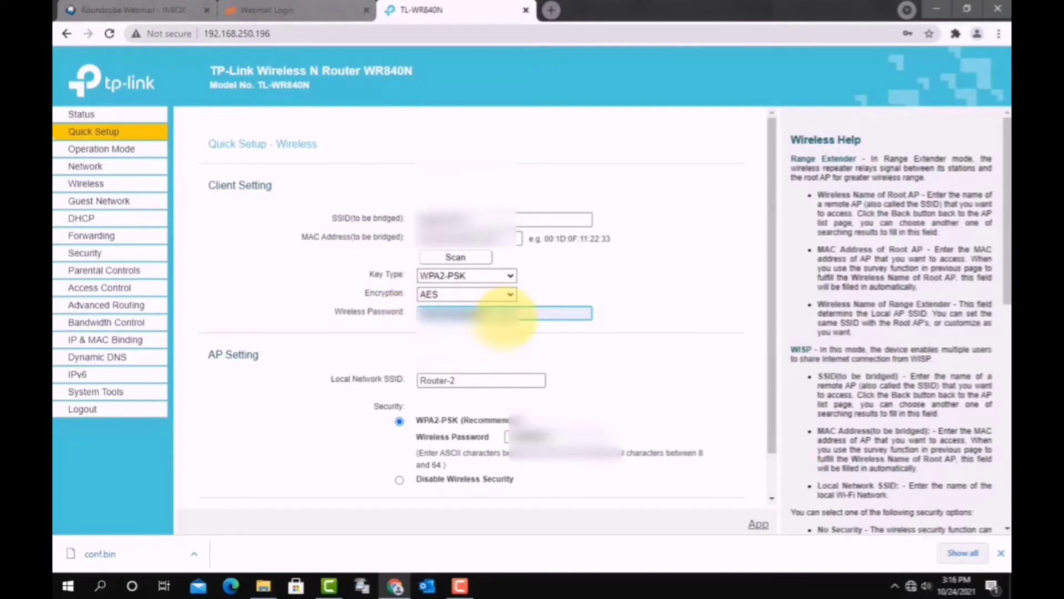
pyautogui.moveTo(562, 435); pyautogui.dragTo(455, 441)
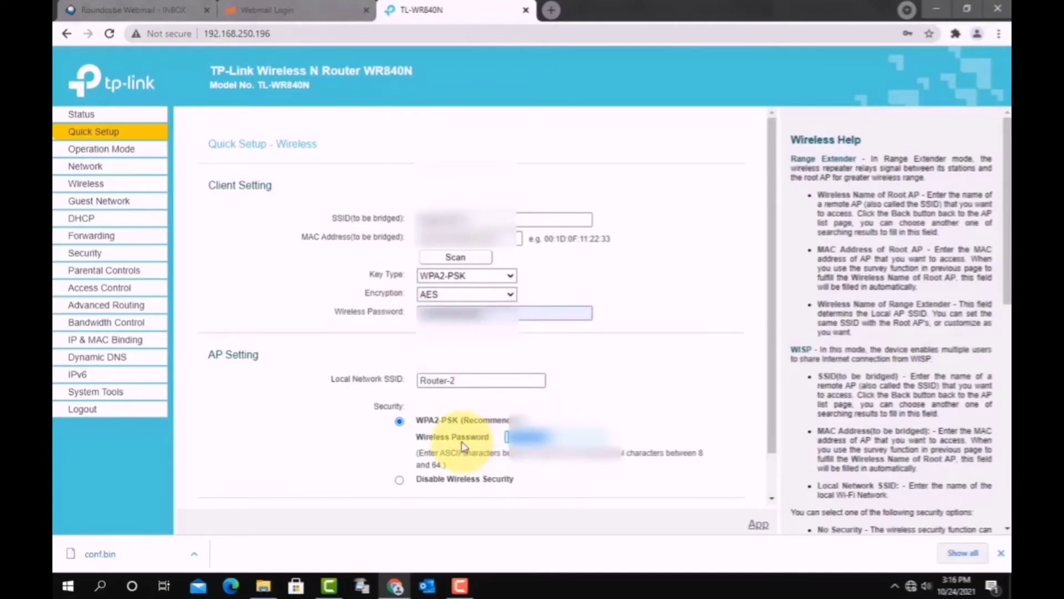
pyautogui.press('BackSpace')
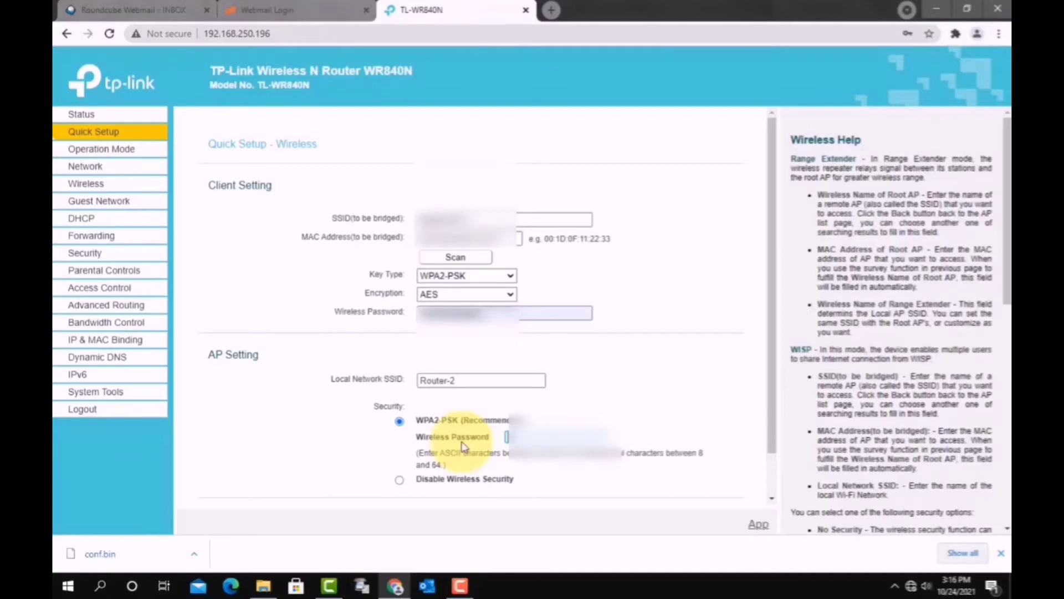
pyautogui.click(462, 447)
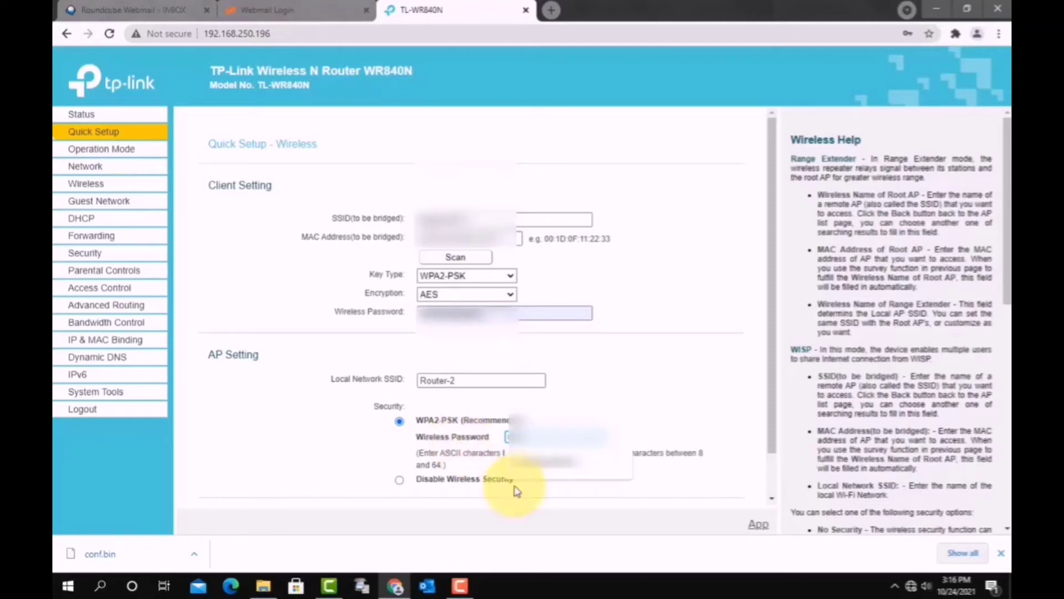
pyautogui.click(549, 469)
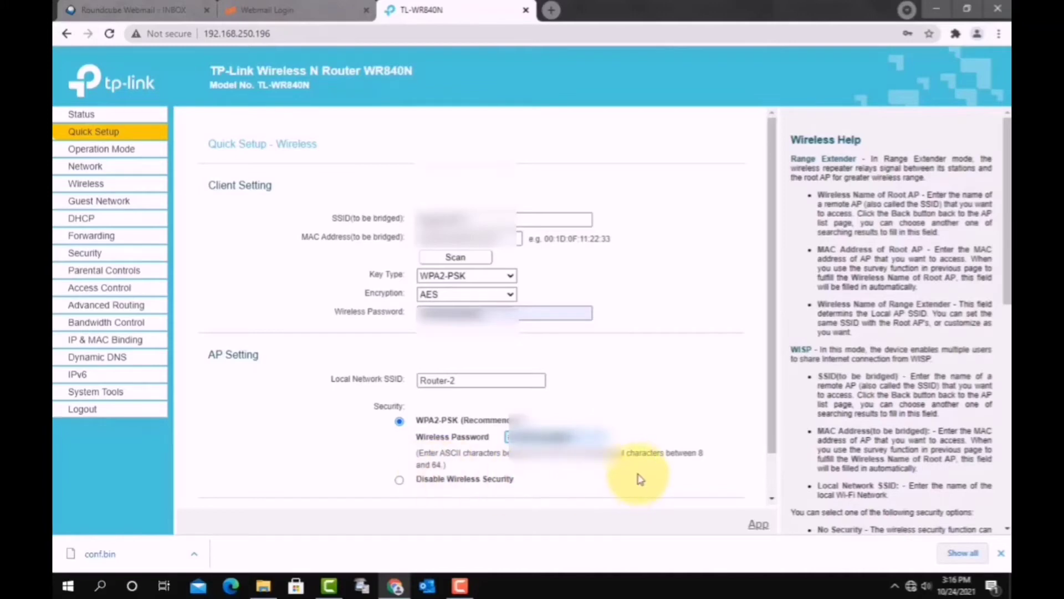
pyautogui.scroll(-2, 640, 474)
# - Review the Quick Setup settings, including the Default Access address, and finish to apply them
pyautogui.click(529, 478)
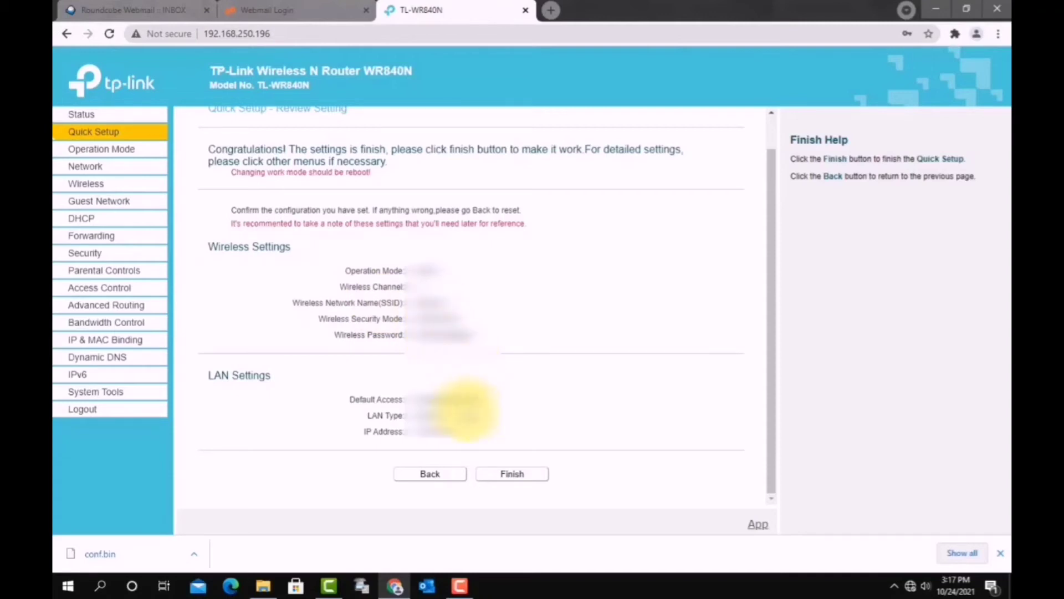
pyautogui.moveTo(422, 401); pyautogui.dragTo(477, 407)
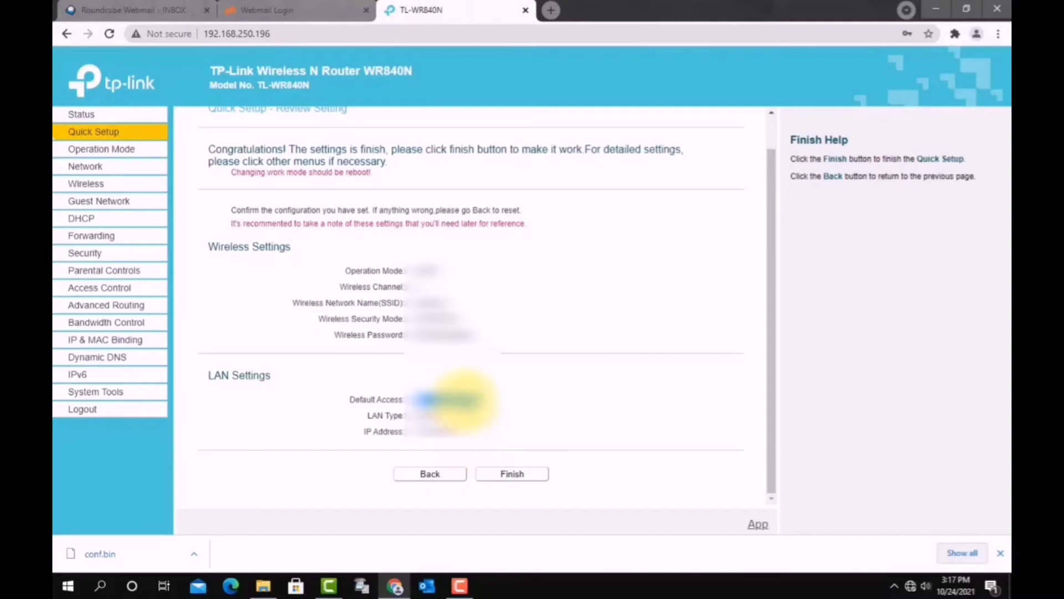
pyautogui.click(472, 405)
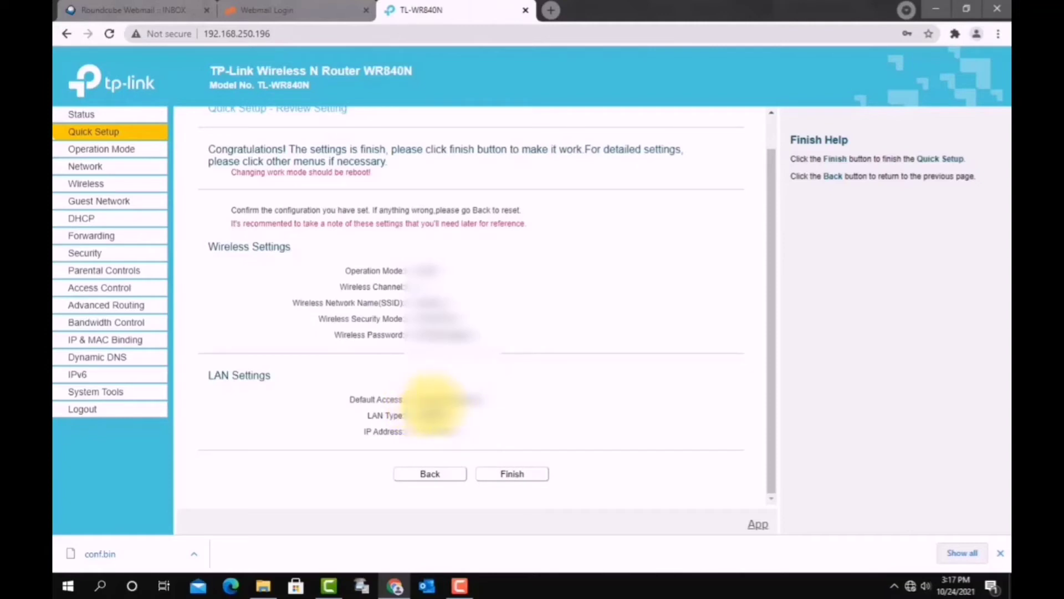
pyautogui.moveTo(500, 399); pyautogui.dragTo(418, 400)
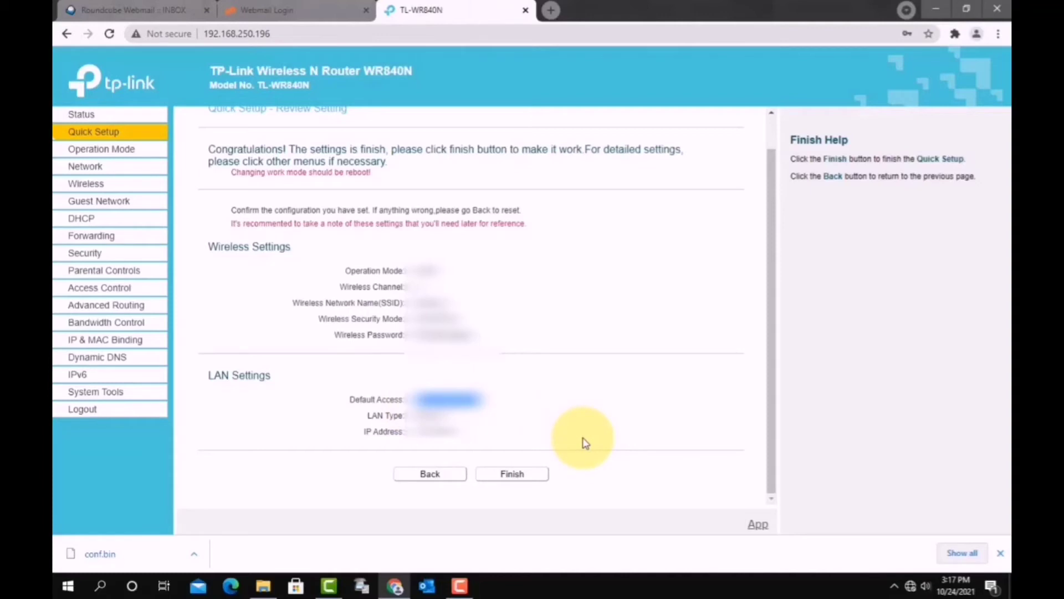
pyautogui.click(515, 507)
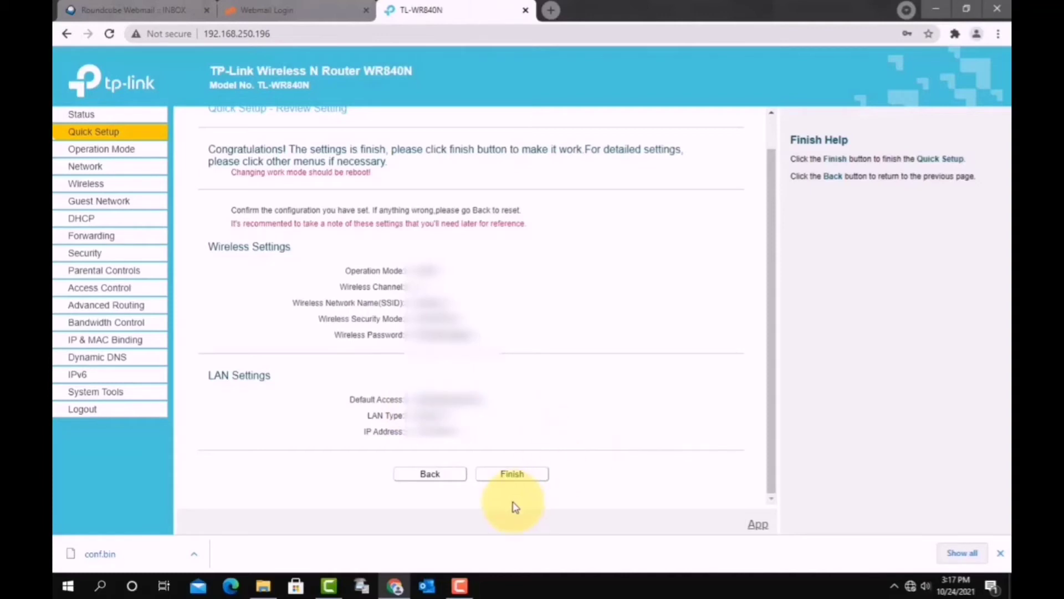
pyautogui.click(510, 474)
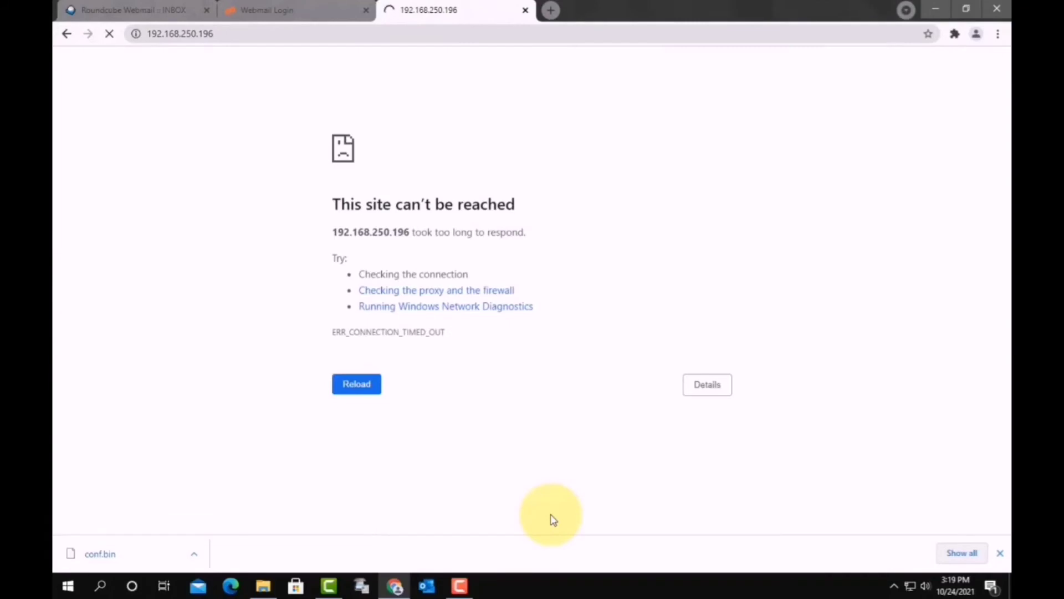
# - Load tplinkwifi.net in a new Chrome tab to reach the router login page
pyautogui.hotkey('ctrl', 't')
pyautogui.write('tplinkwifi.net')
pyautogui.press('Return')
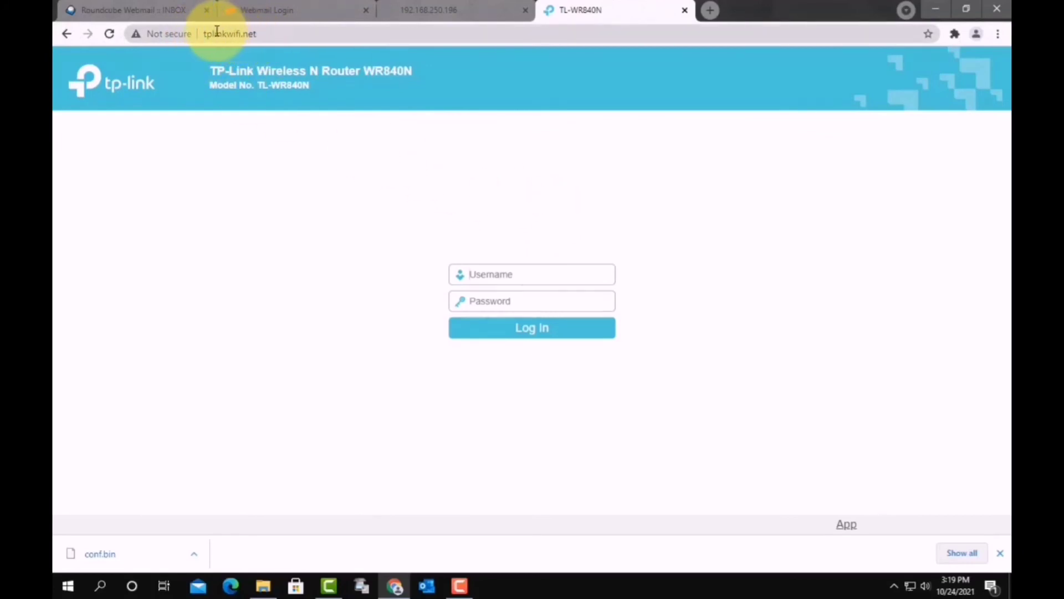
# - Log in with the admin username and password to reach the Status page
pyautogui.click(578, 280)
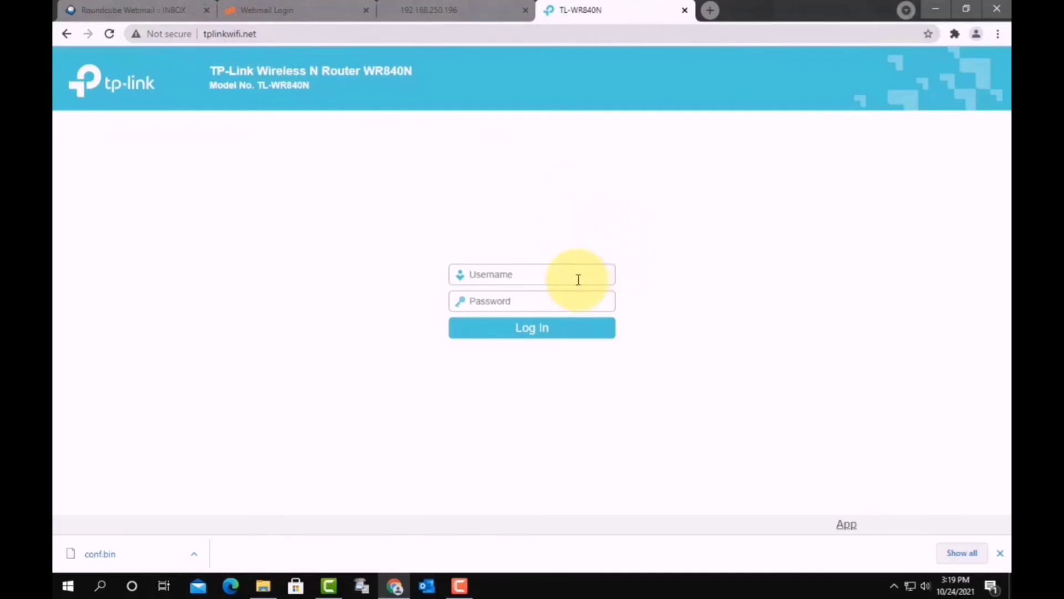
pyautogui.write('adminadmin')
pyautogui.press('Return')
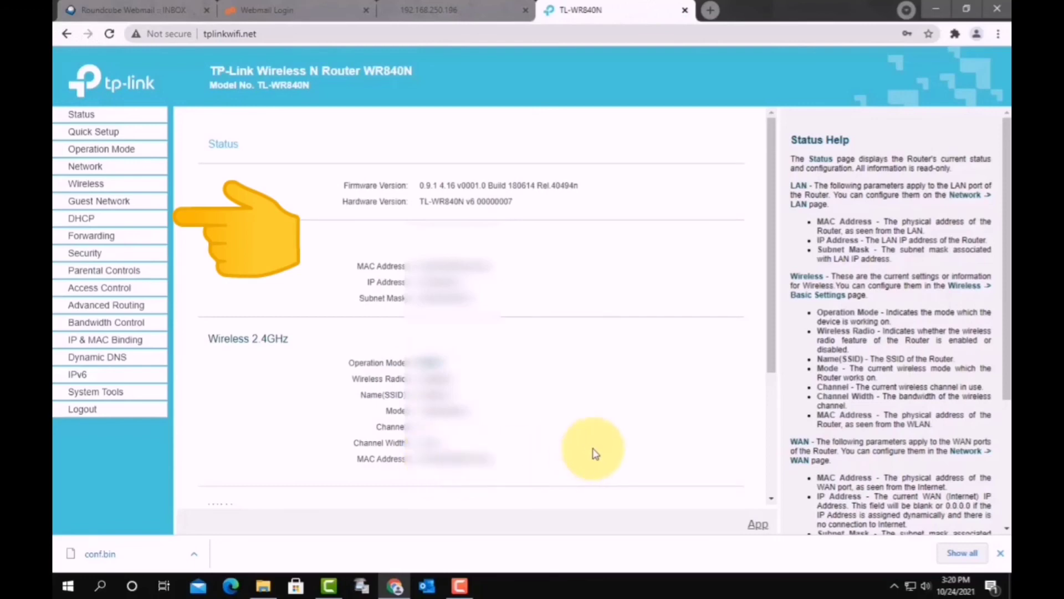
# - Set DHCP Server to Disable on the DHCP Settings page and save
pyautogui.click(116, 217)
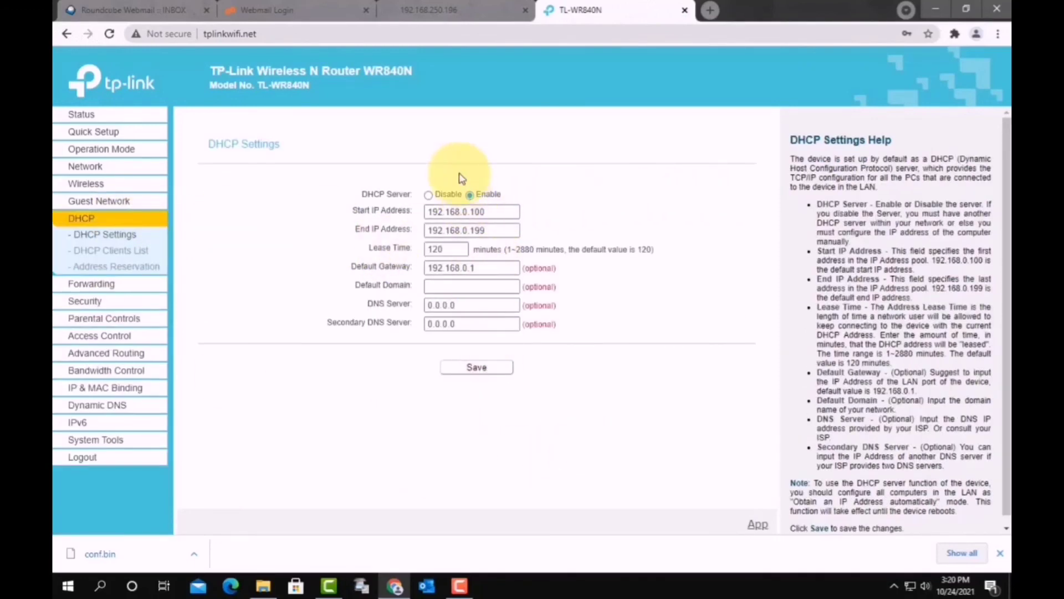
pyautogui.click(442, 198)
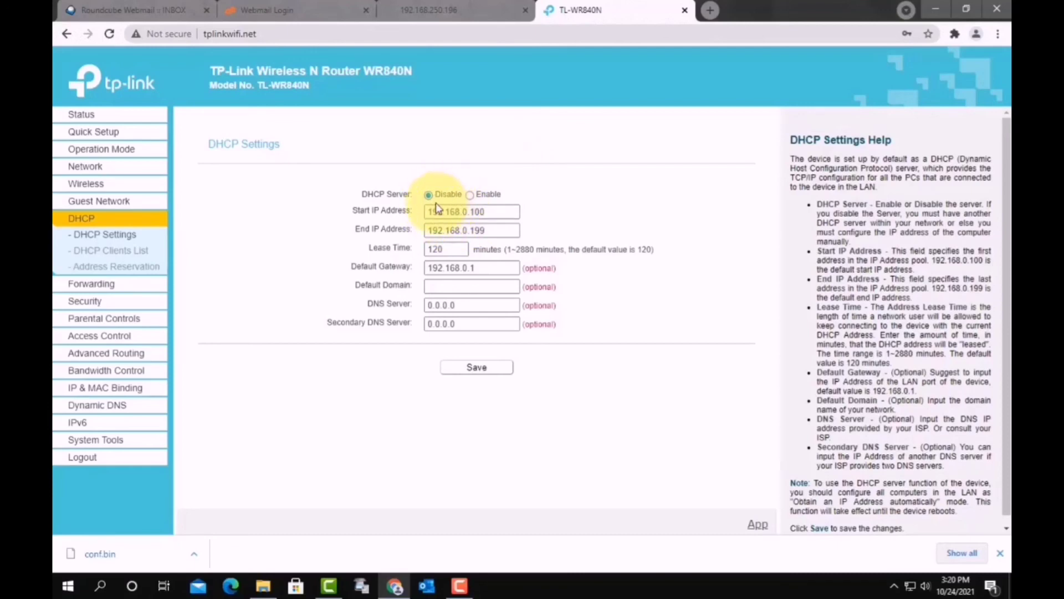
pyautogui.click(477, 367)
pyautogui.click(477, 367)
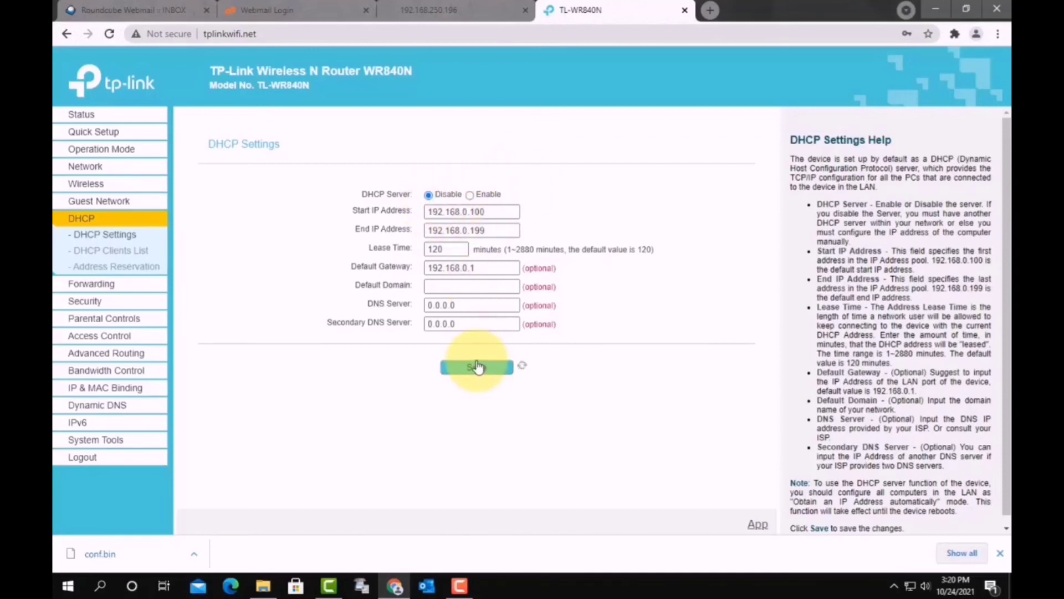